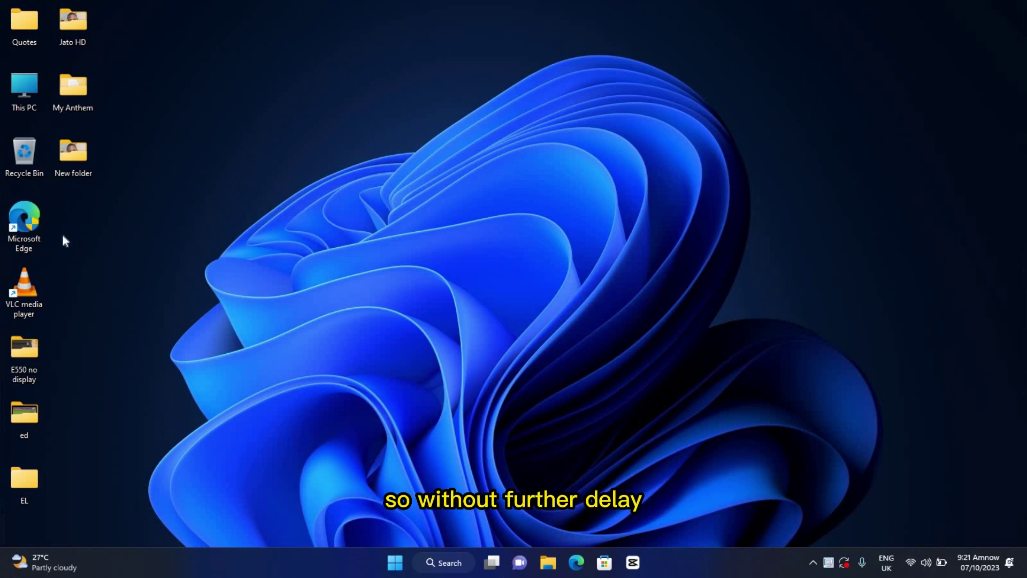
Step: Open Microsoft Edge maximised, search for "GOOGLE" and open the official Google homepage from the results
{"action": "double_click", "coordinate": [23, 229]}
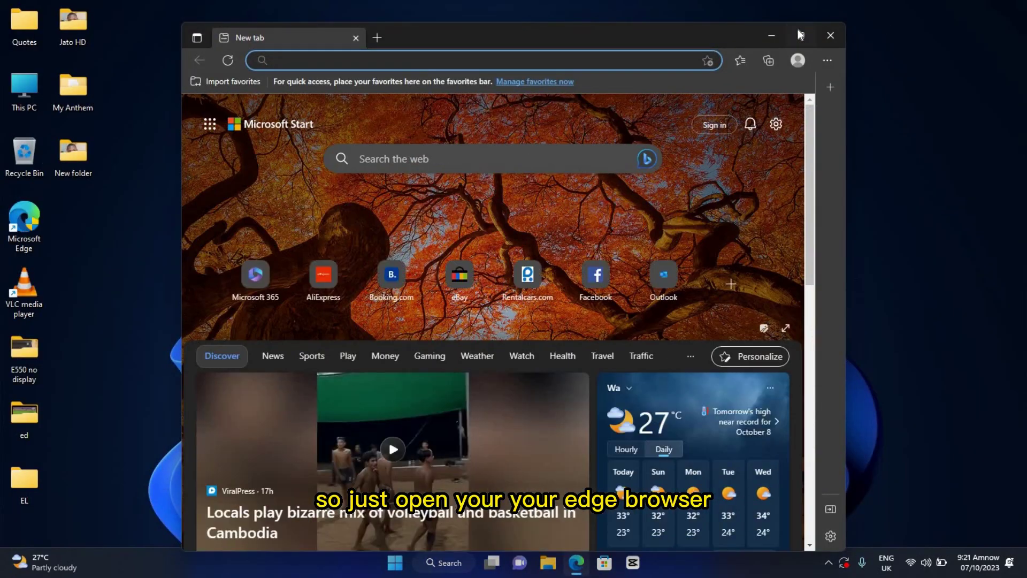
{"action": "left_click", "coordinate": [803, 33]}
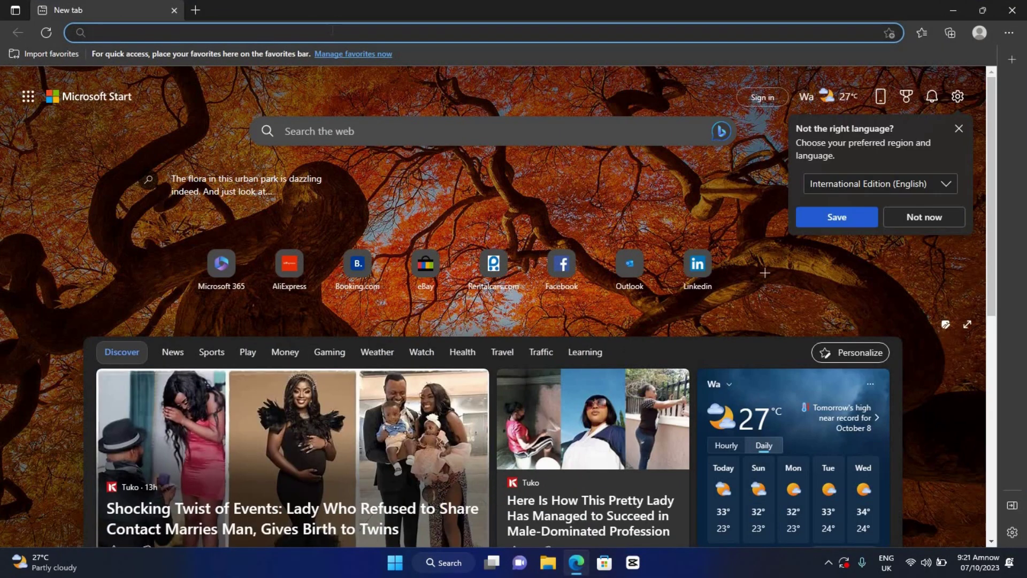
{"action": "type", "text": "GOO"}
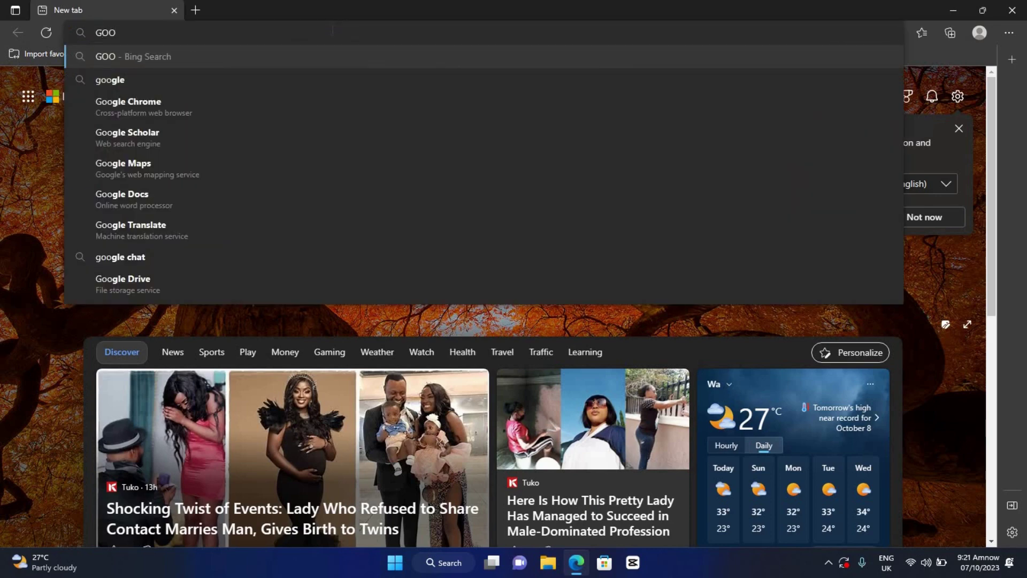
{"action": "type", "text": "GLE"}
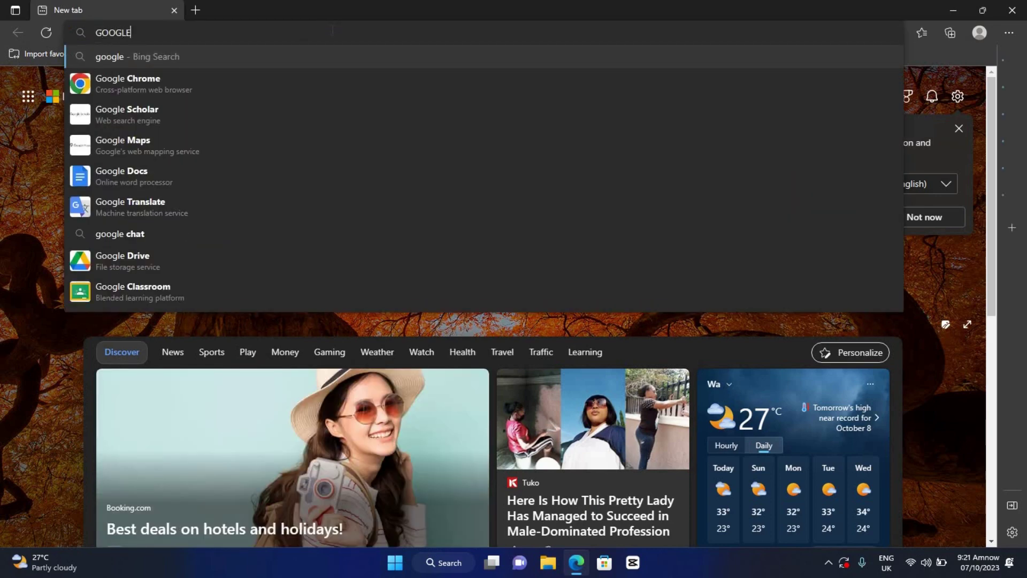
{"action": "key", "text": "Return"}
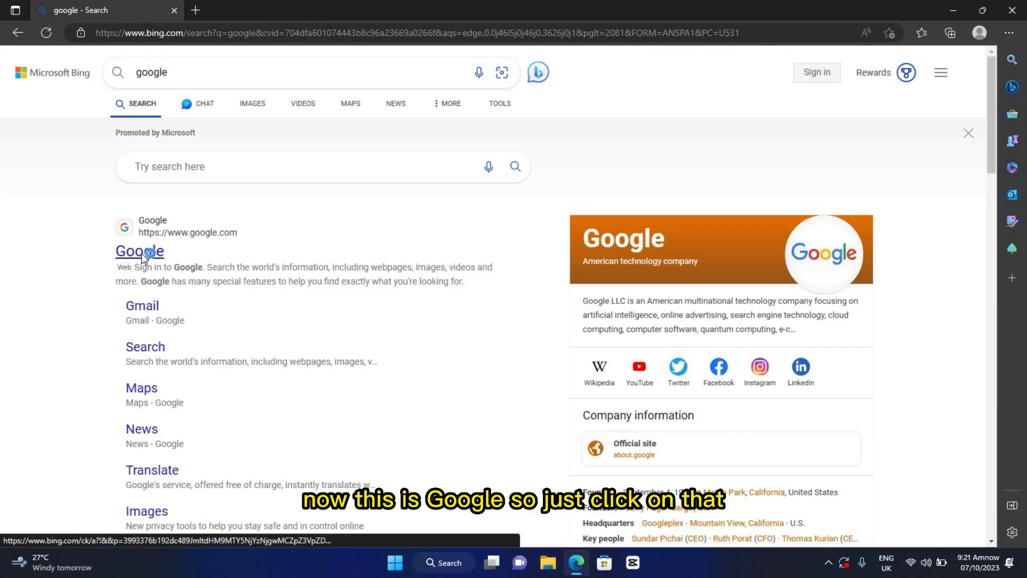
{"action": "left_click", "coordinate": [141, 252]}
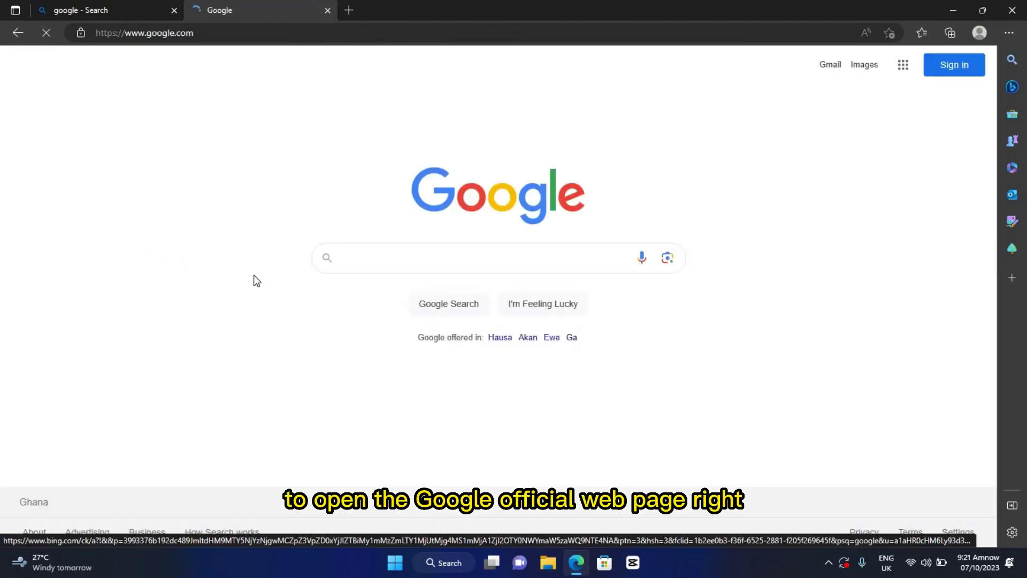
Step: Search Google for "DOWNLOAD CHROME"
{"action": "left_click", "coordinate": [401, 261]}
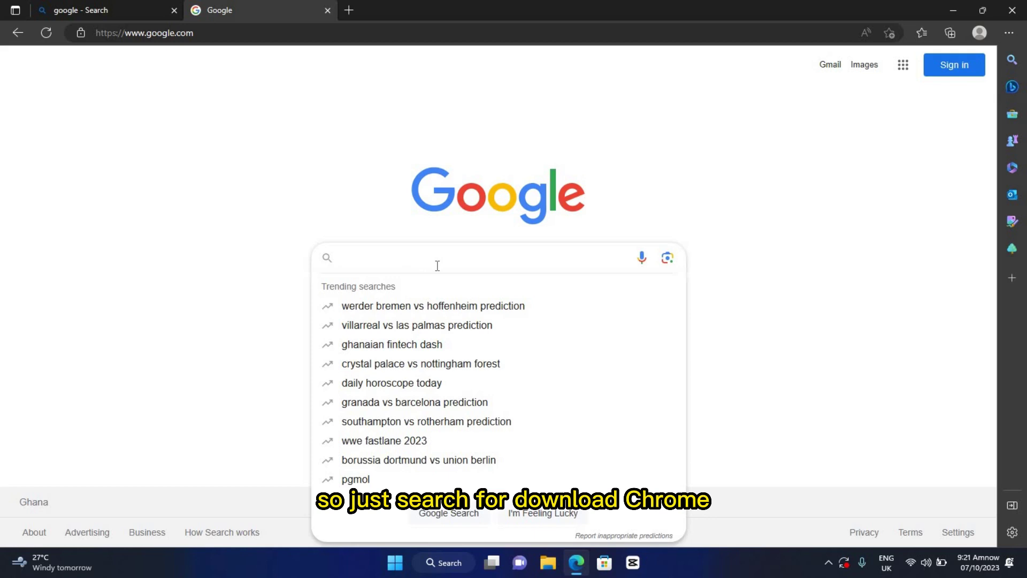
{"action": "type", "text": "DOWN"}
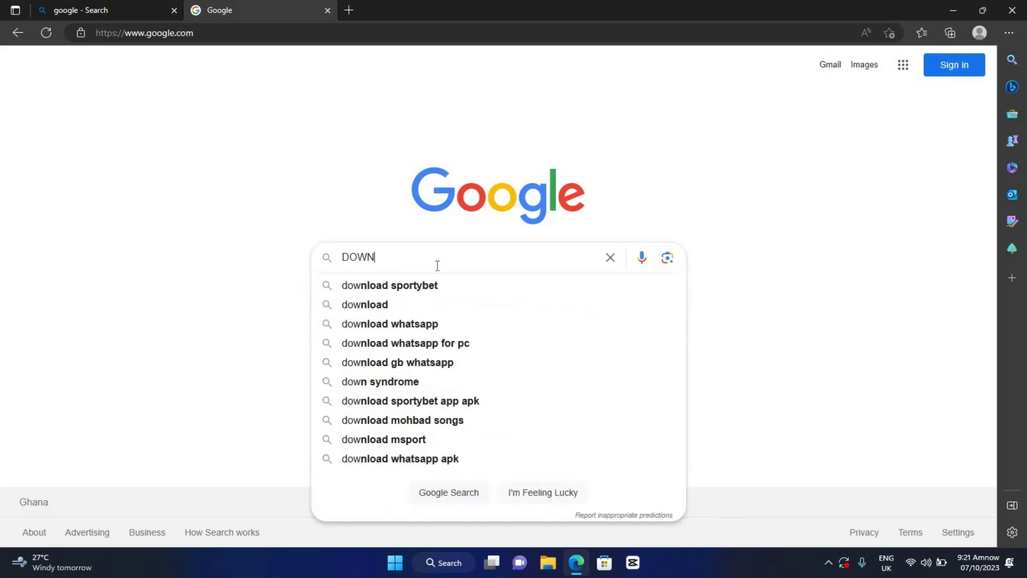
{"action": "type", "text": "LOAD"}
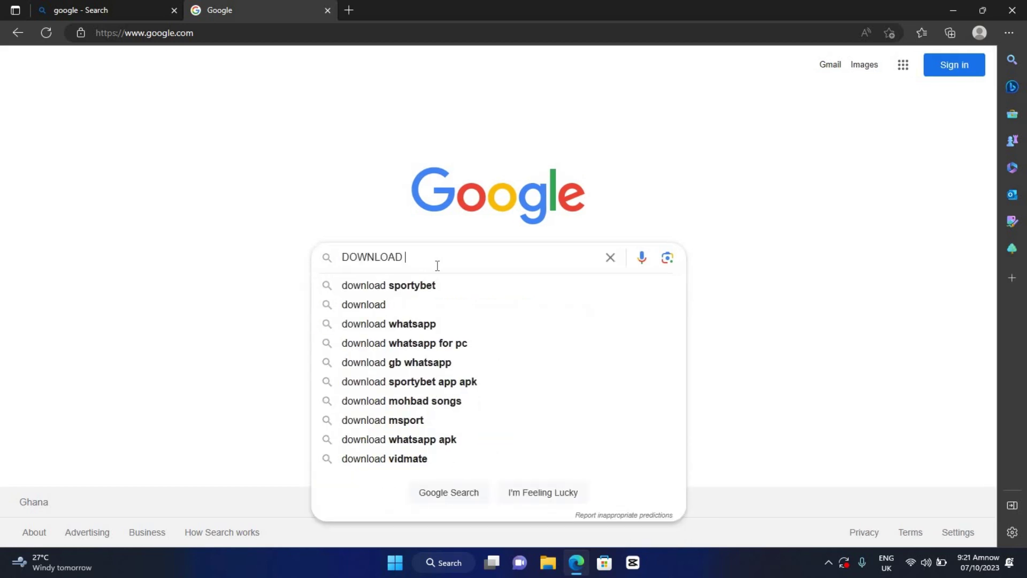
{"action": "type", "text": " CHRI"}
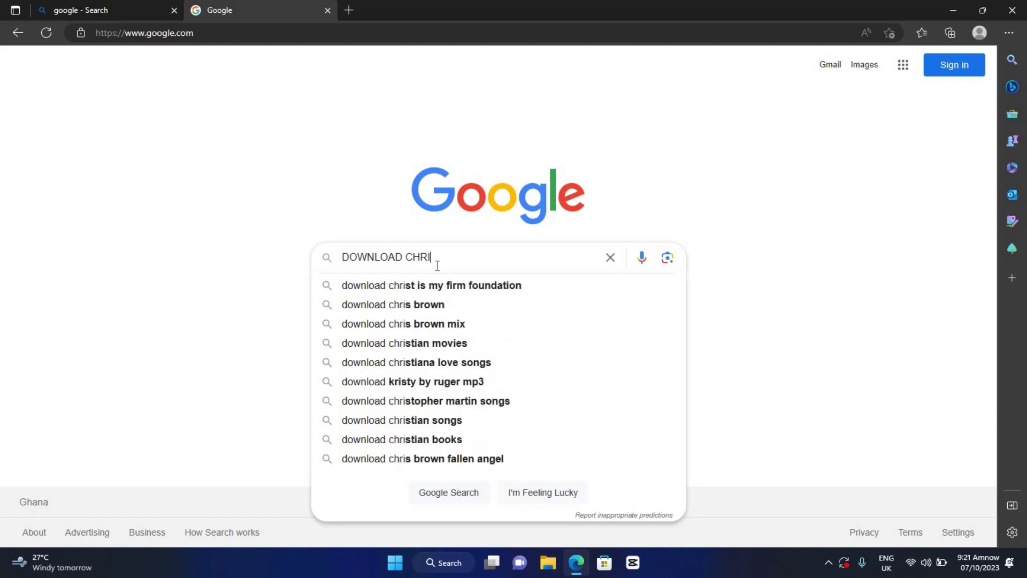
{"action": "key", "text": "BackSpace"}
{"action": "type", "text": "ON"}
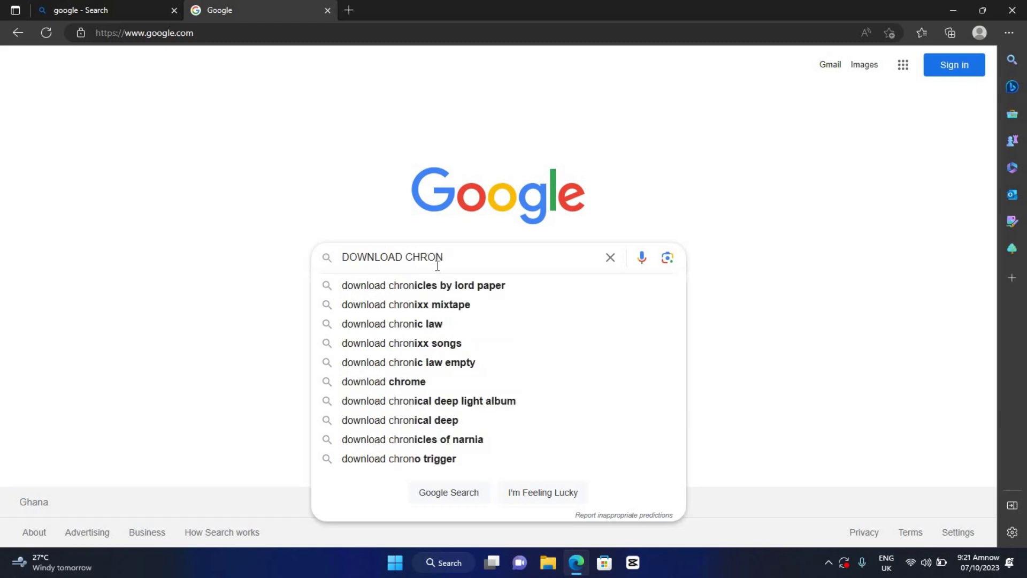
{"action": "key", "text": "BackSpace"}
{"action": "type", "text": "ME"}
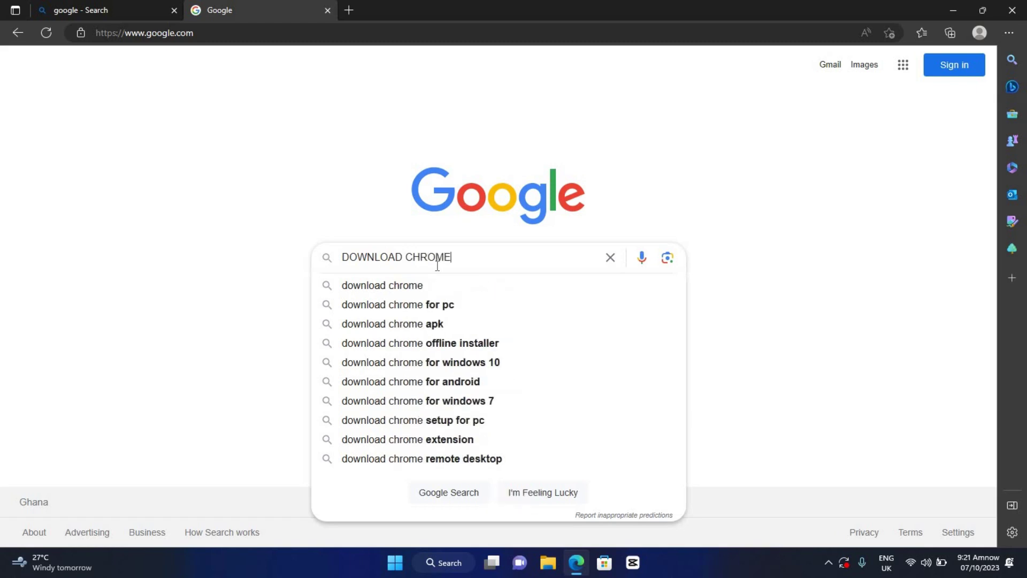
{"action": "key", "text": "Return"}
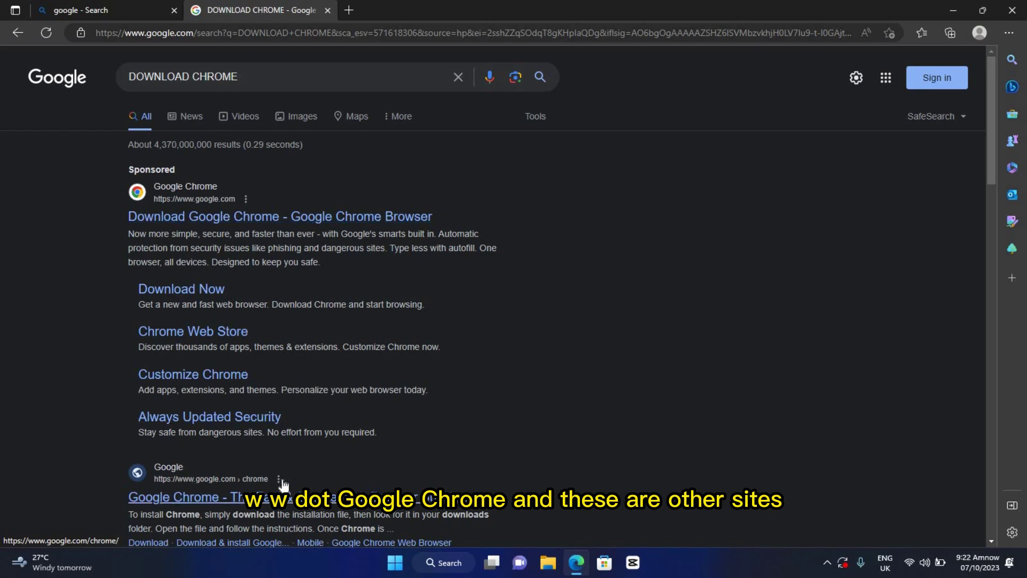
Step: Open the sponsored "Download Google Chrome - Google Chrome Browser" result and dismiss the Edge promotion on the page
{"action": "scroll", "coordinate": [179, 483], "scroll_direction": "down", "scroll_amount": 5}
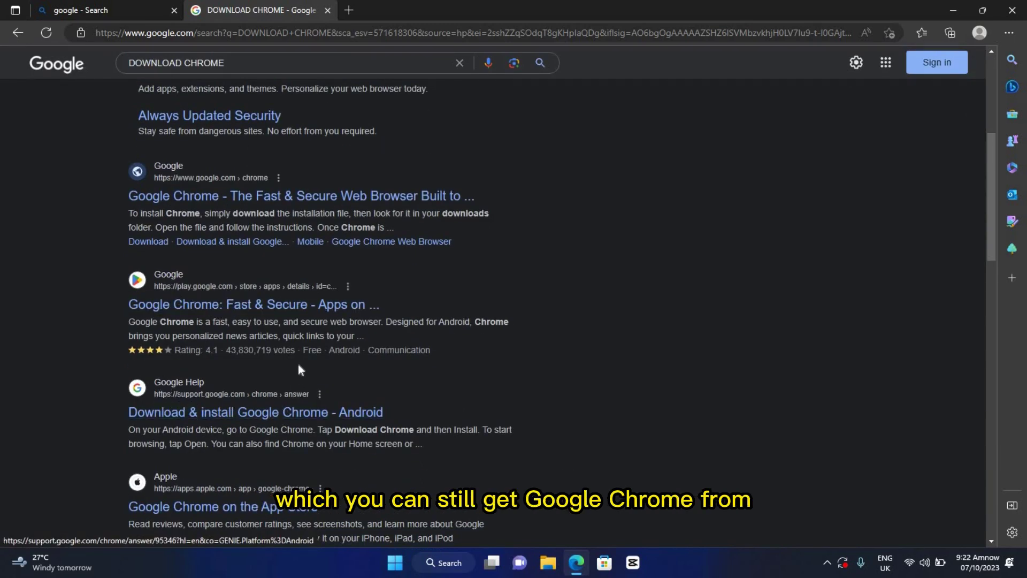
{"action": "scroll", "coordinate": [297, 382], "scroll_direction": "up", "scroll_amount": 5}
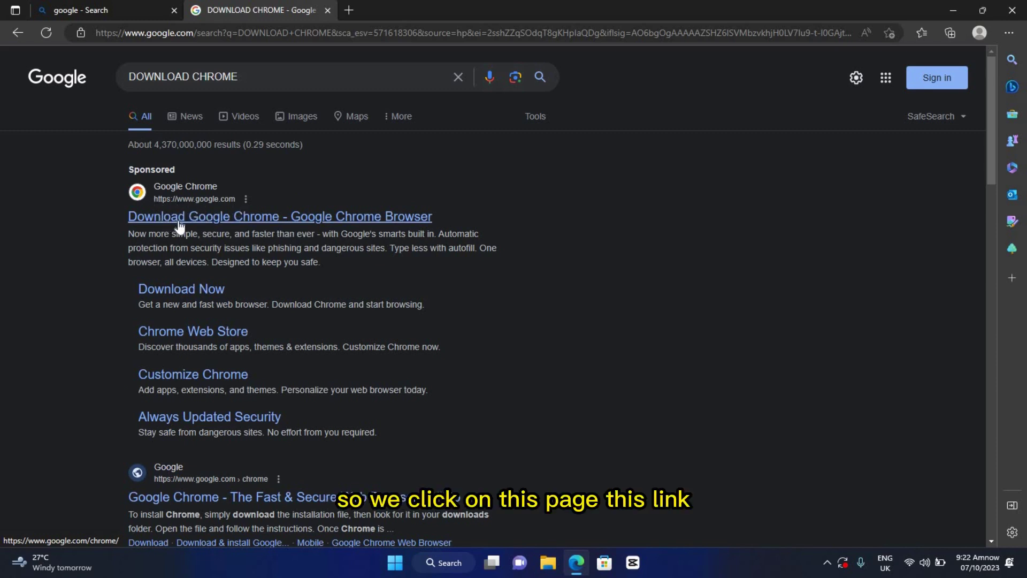
{"action": "left_click", "coordinate": [199, 224]}
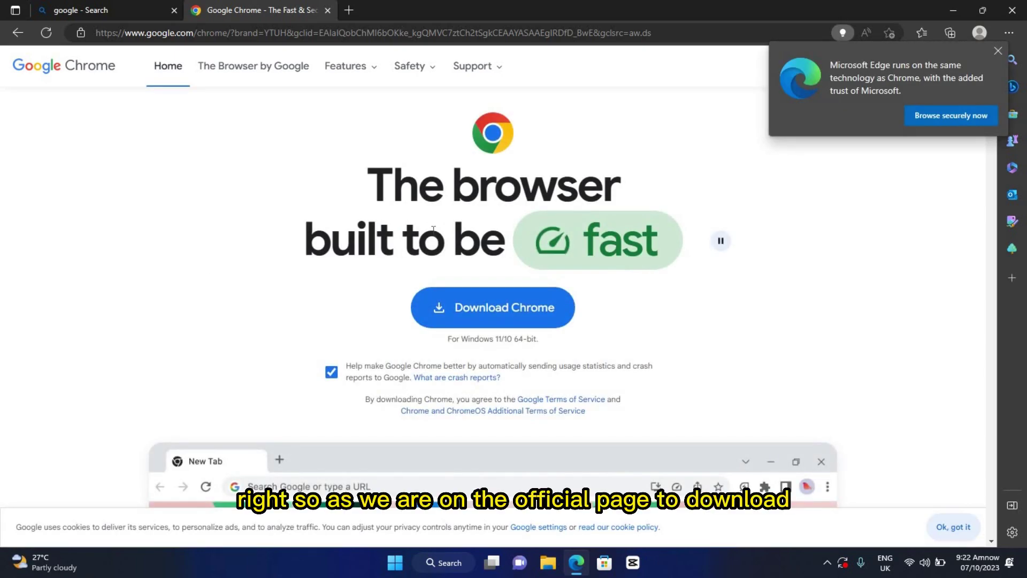
{"action": "left_click", "coordinate": [997, 51]}
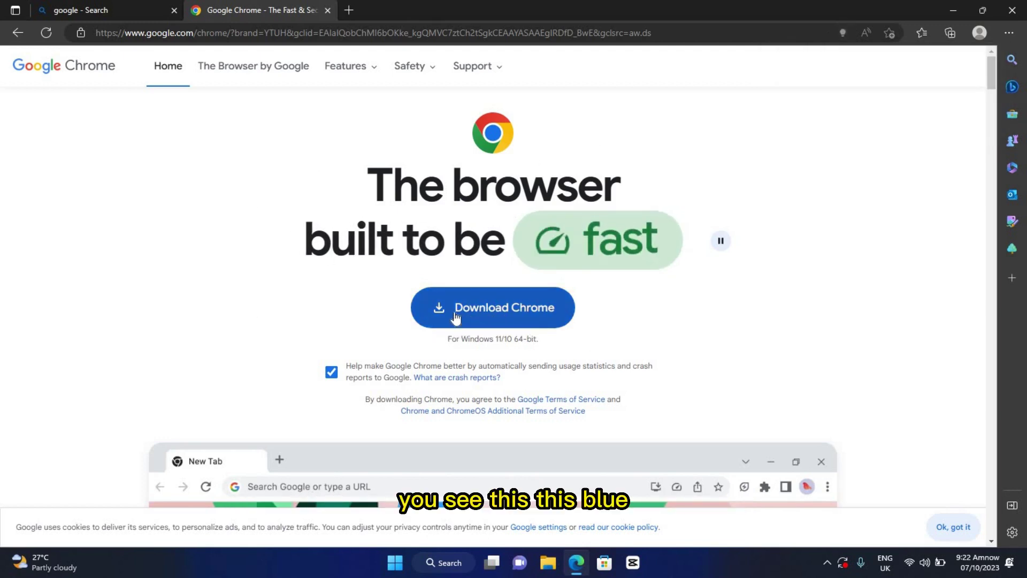
Step: Request the Chrome download, dismiss the repeated Edge promotion and start the installer download manually
{"action": "left_click", "coordinate": [498, 308]}
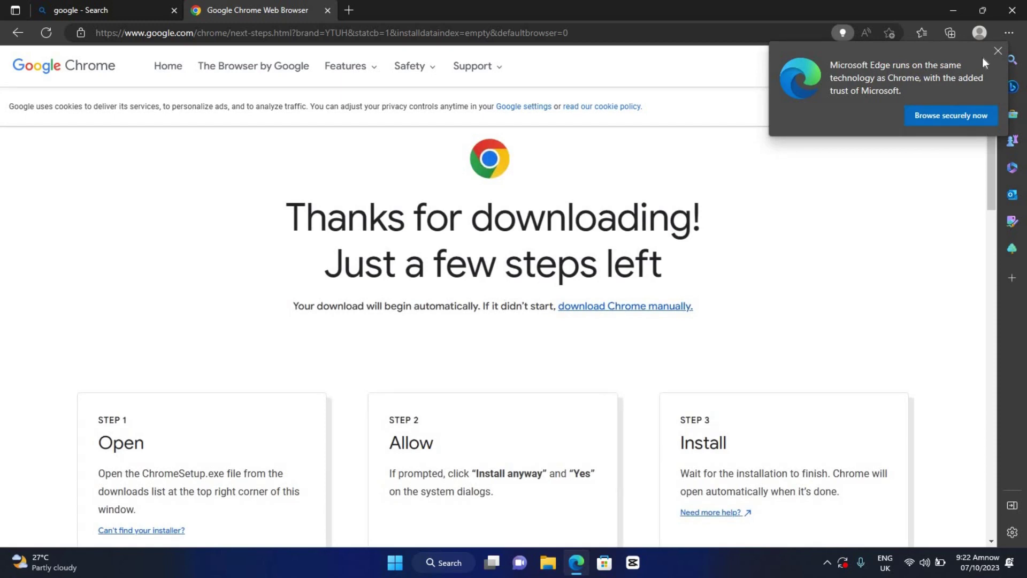
{"action": "left_click", "coordinate": [997, 50]}
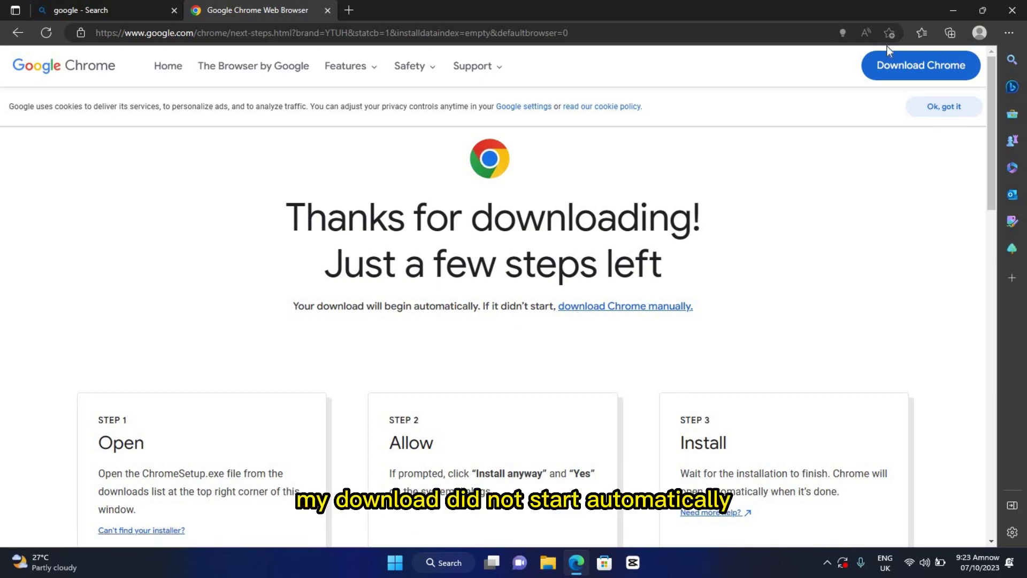
{"action": "left_click", "coordinate": [601, 307]}
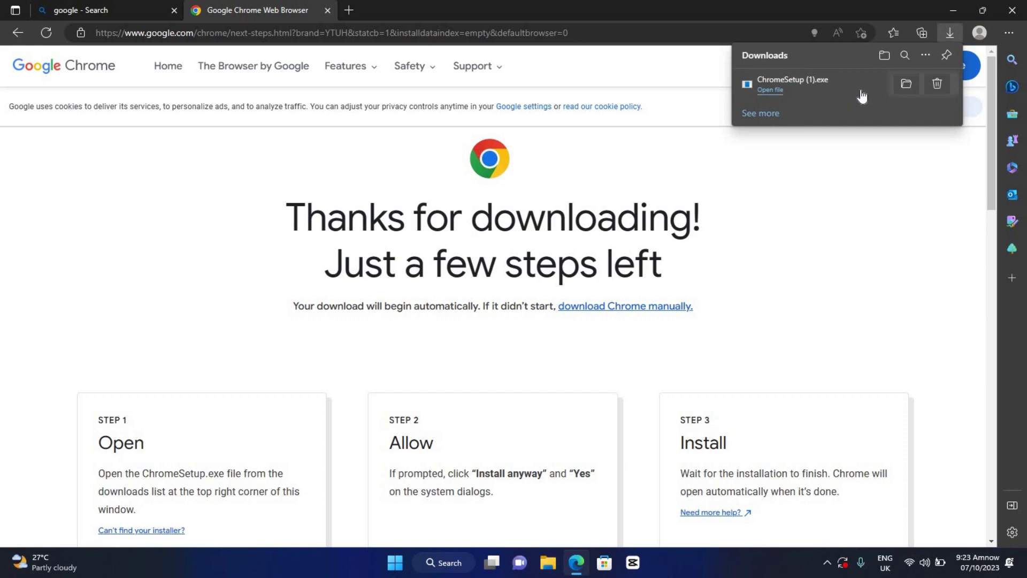
Step: Show ChromeSetup (1).exe in its download folder and run it to install Chrome
{"action": "left_click", "coordinate": [906, 85]}
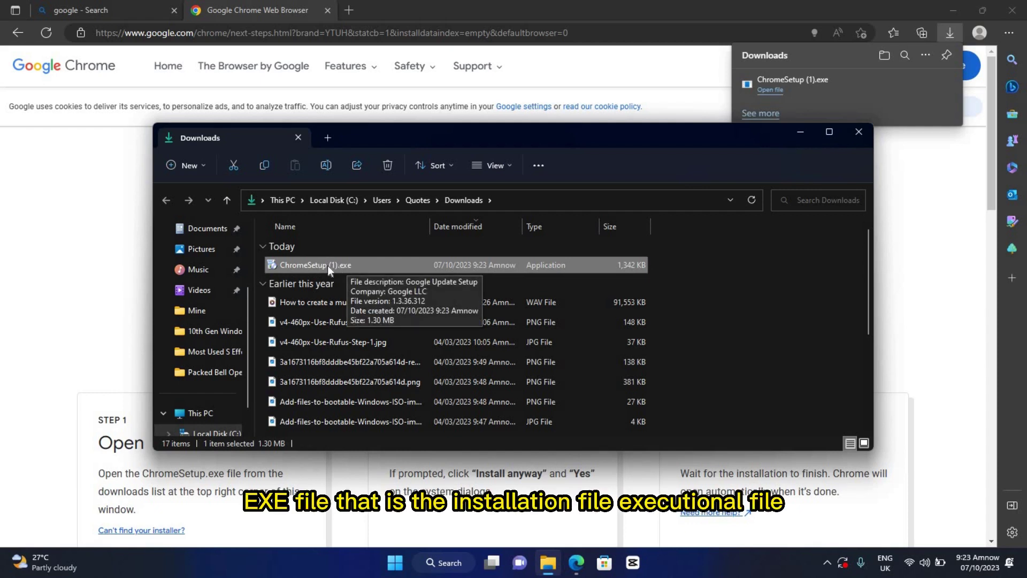
{"action": "double_click", "coordinate": [313, 267]}
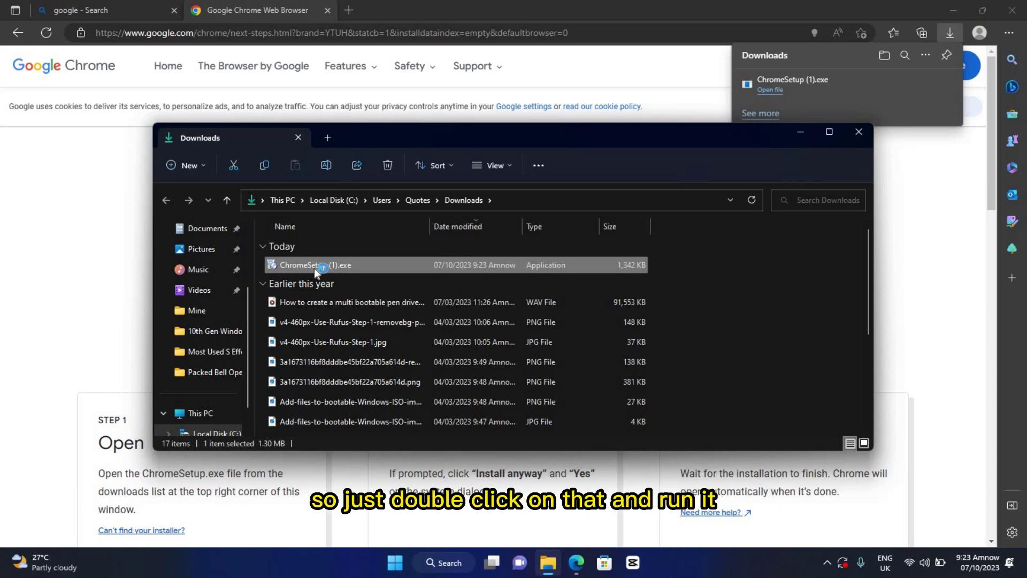
{"action": "left_click", "coordinate": [551, 293]}
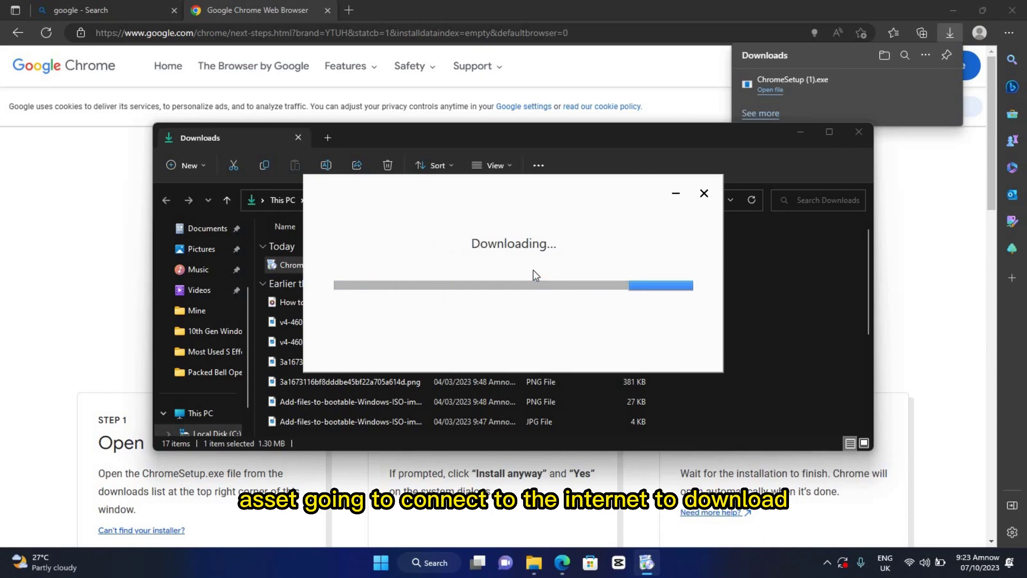
Step: Minimise the Downloads and Edge windows and select the Google Chrome shortcut on the desktop
{"action": "left_click", "coordinate": [801, 132]}
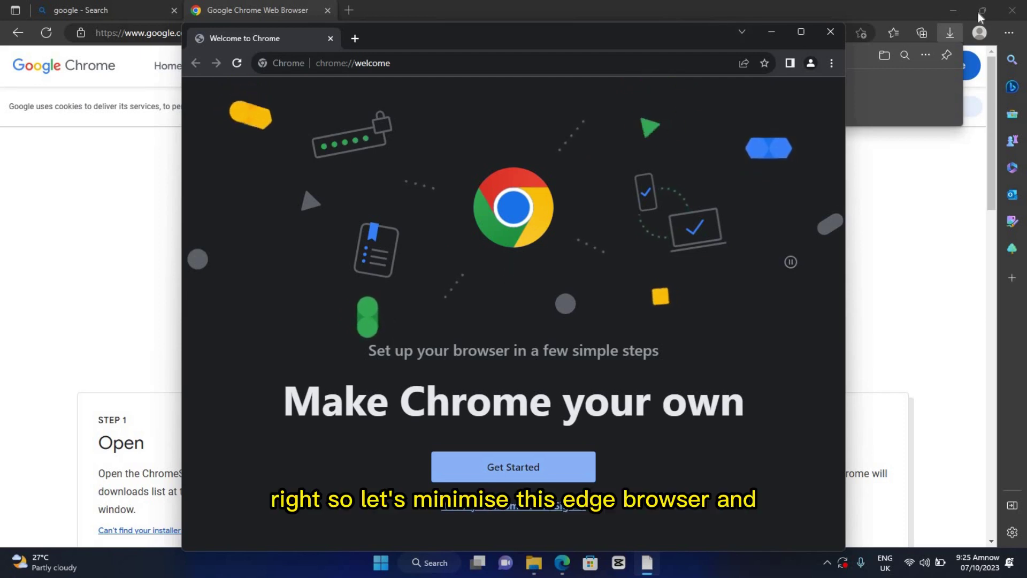
{"action": "left_click", "coordinate": [953, 10]}
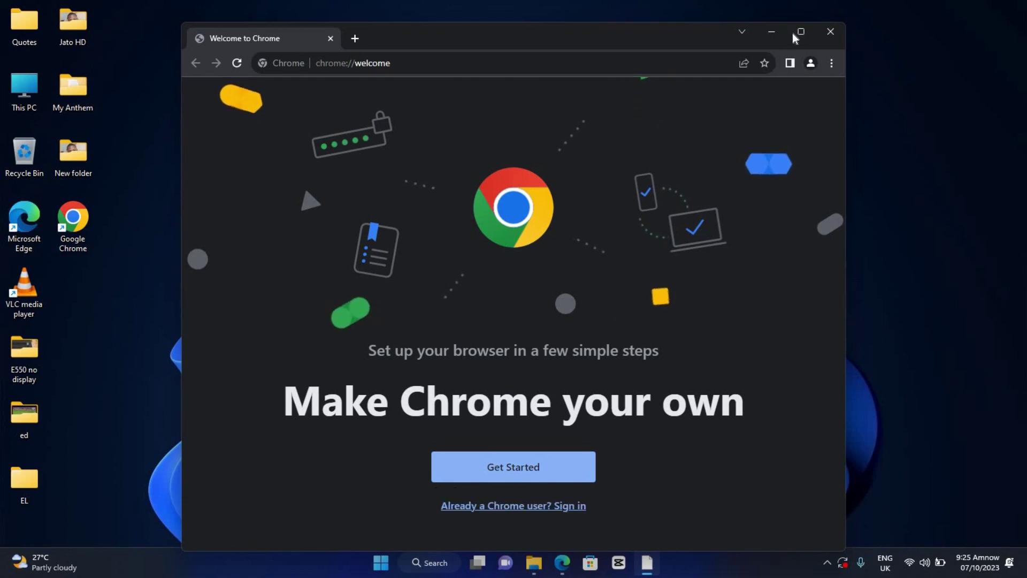
{"action": "left_click", "coordinate": [66, 233]}
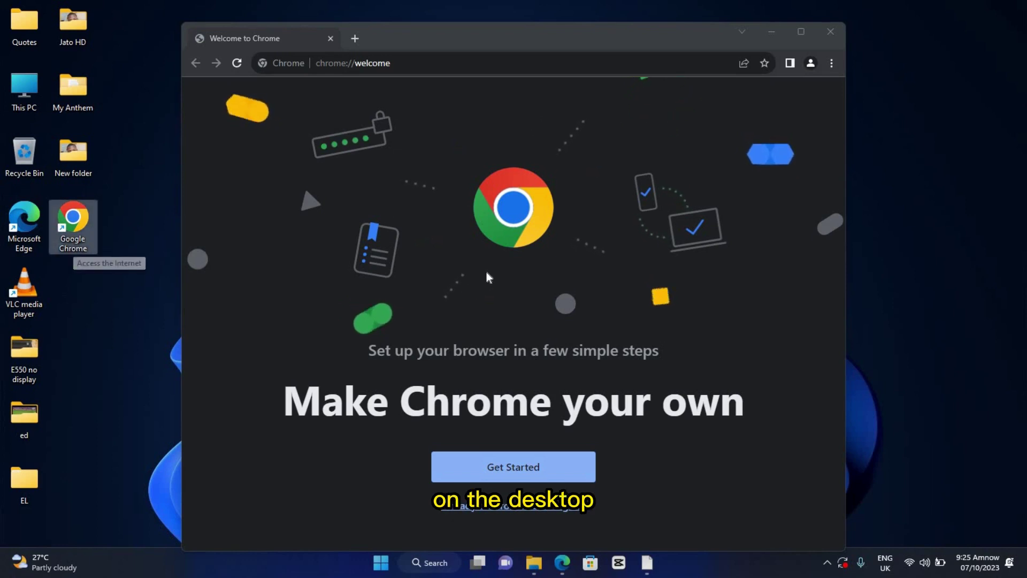
Step: Close the Chrome welcome window, then relaunch Chrome from its desktop shortcut and acknowledge the ad privacy notice
{"action": "left_click", "coordinate": [656, 154]}
{"action": "left_click", "coordinate": [830, 31]}
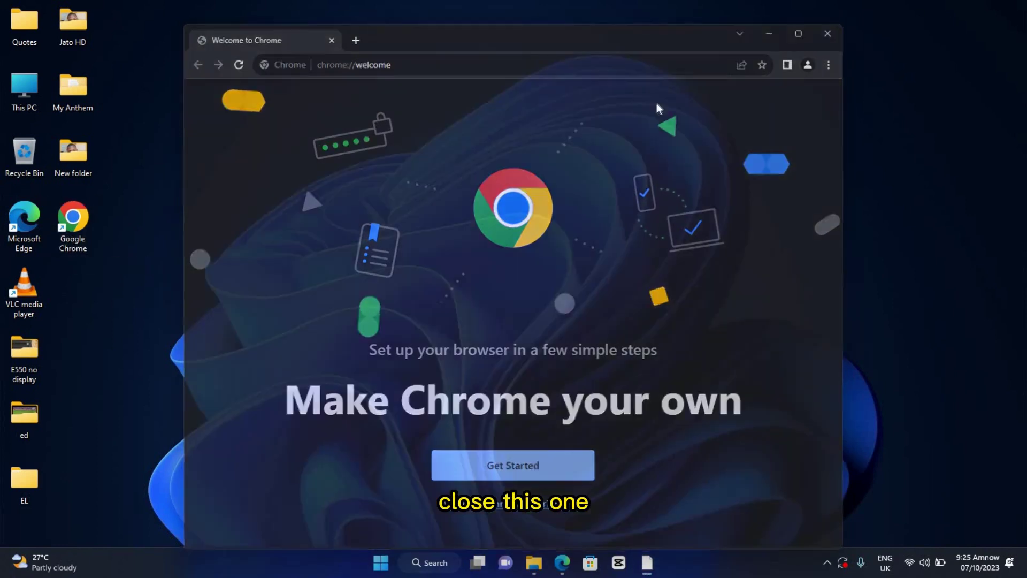
{"action": "double_click", "coordinate": [80, 223]}
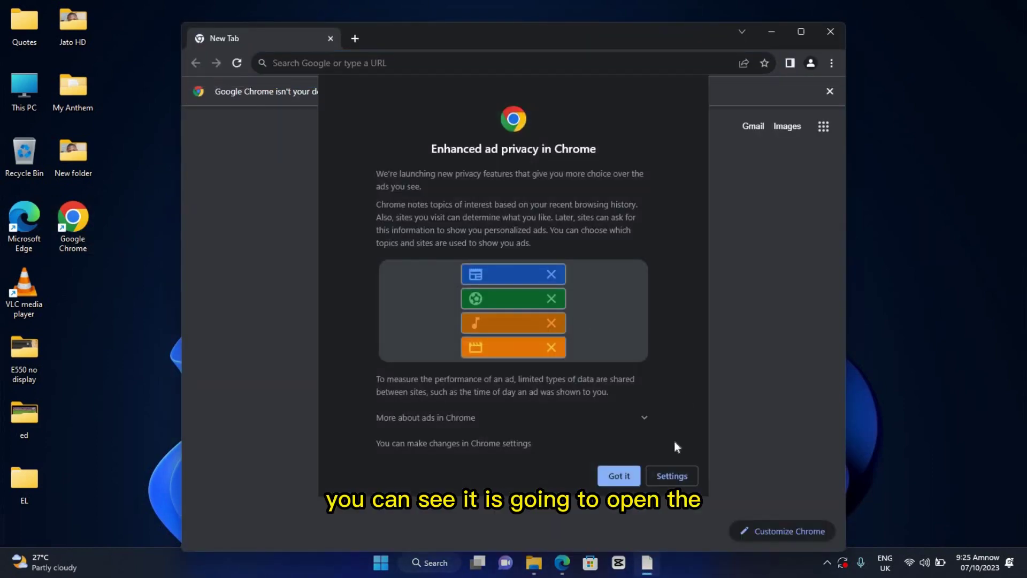
{"action": "left_click", "coordinate": [616, 477]}
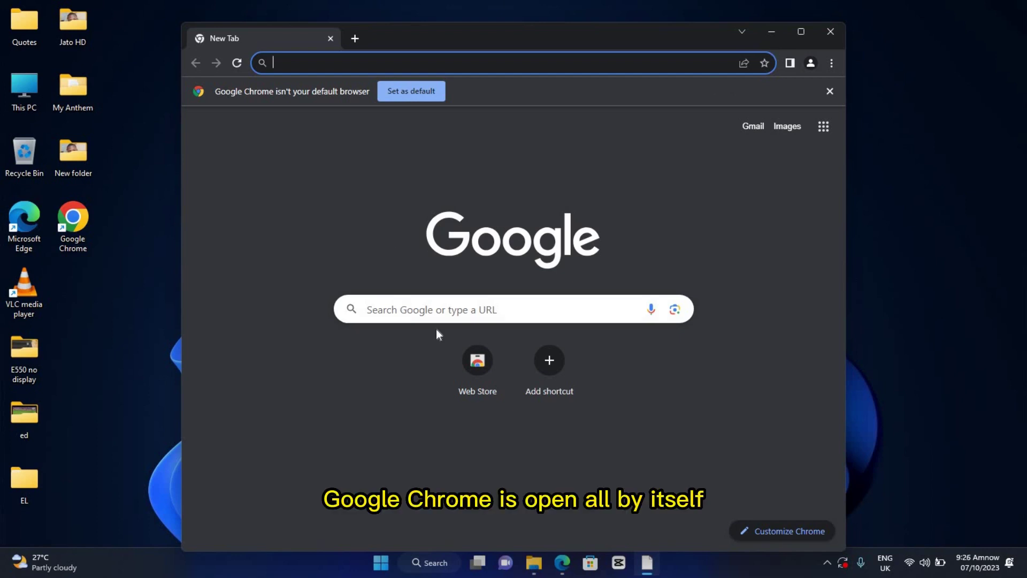
Step: Search Google for "amnowtech" in Chrome and maximise the browser window
{"action": "left_click", "coordinate": [450, 311]}
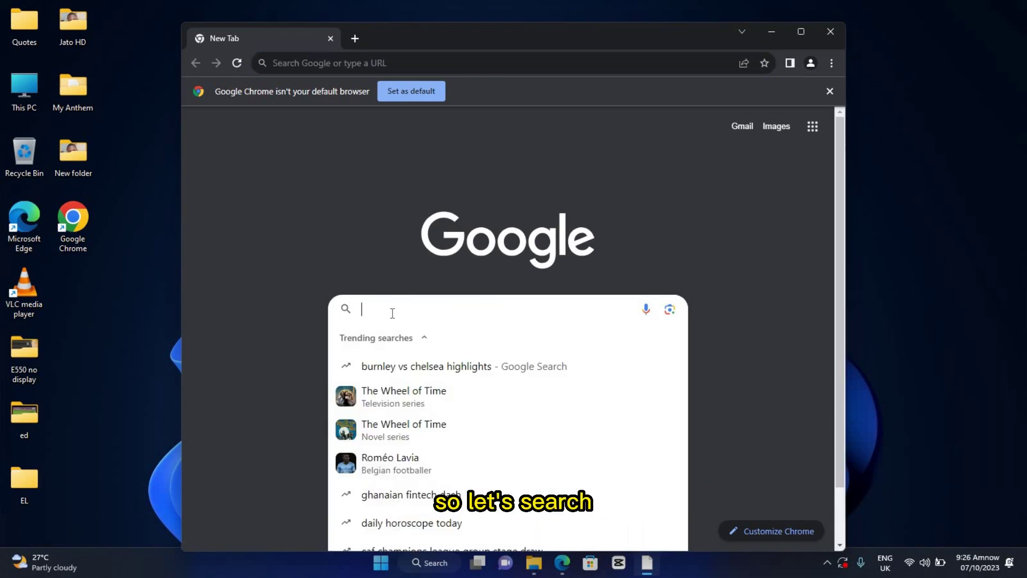
{"action": "type", "text": "amnowte"}
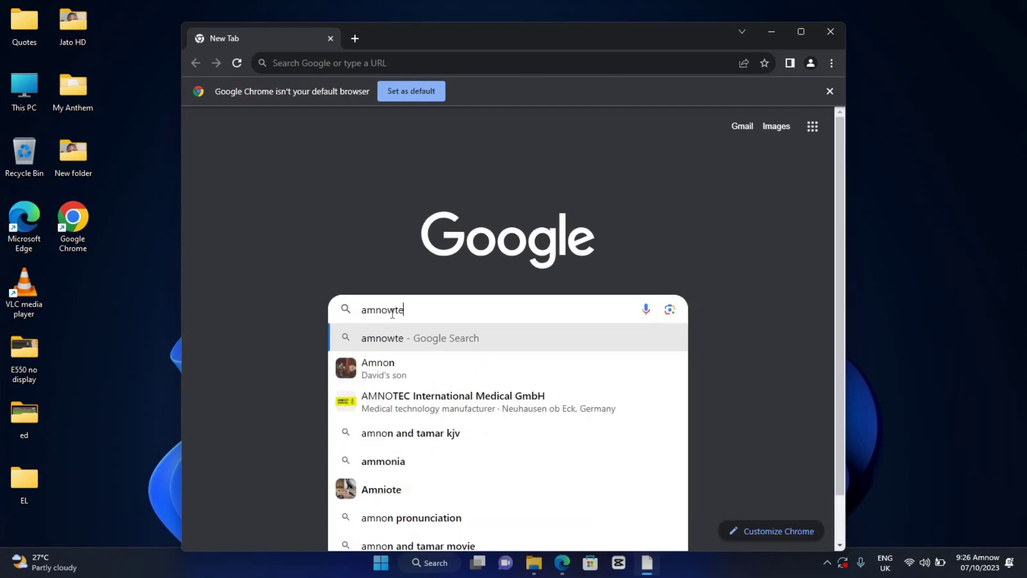
{"action": "type", "text": "ch"}
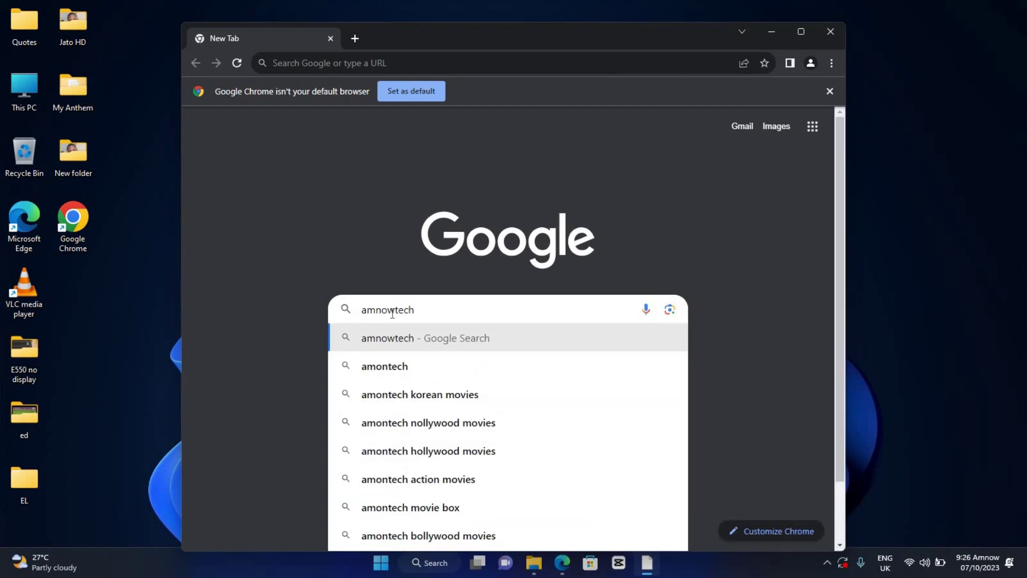
{"action": "key", "text": "Return"}
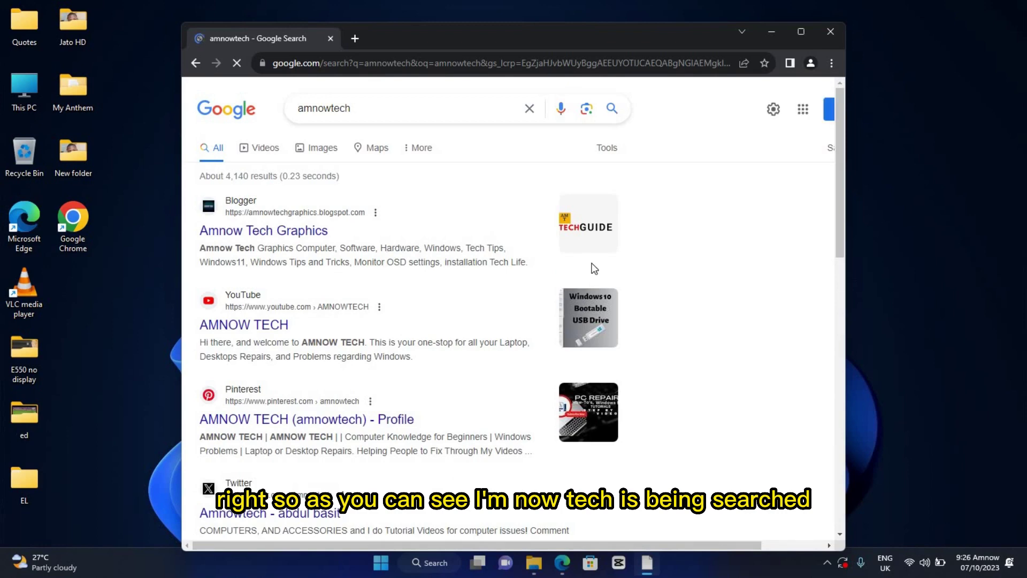
{"action": "left_click", "coordinate": [800, 32]}
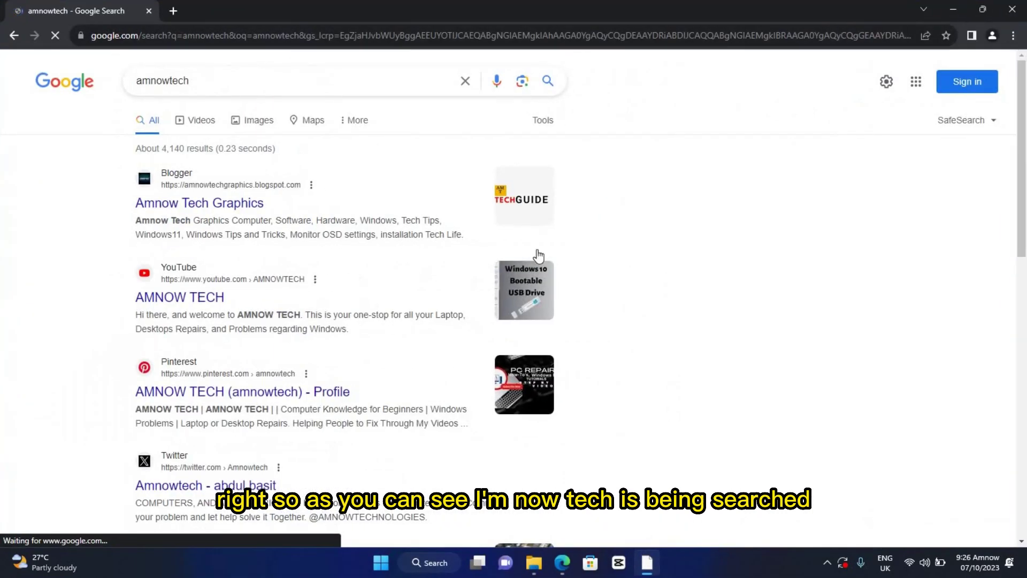